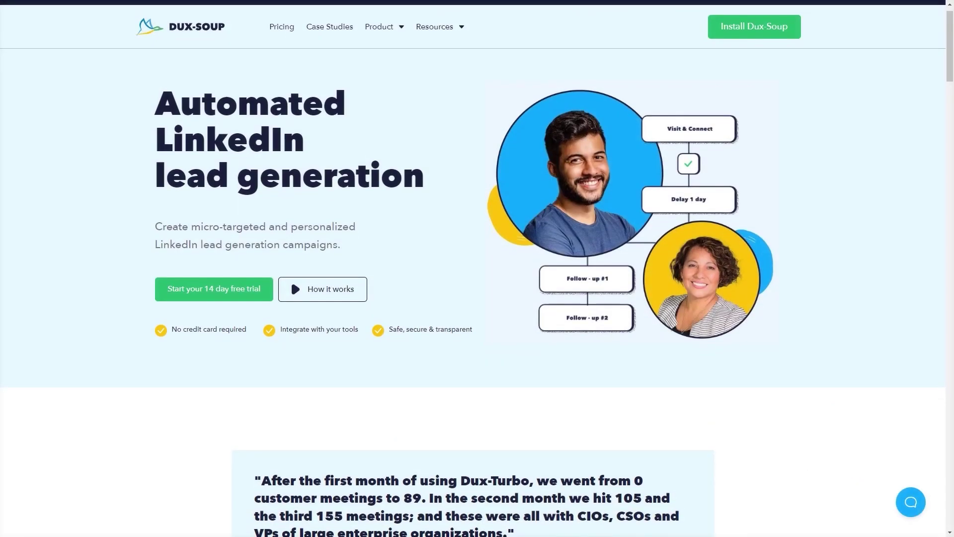
Step: Scroll the Dux-Soup homepage past the testimonial down to the Our results section
{"action": "scroll", "coordinate": [477, 268], "scroll_direction": "down", "scroll_amount": 3}
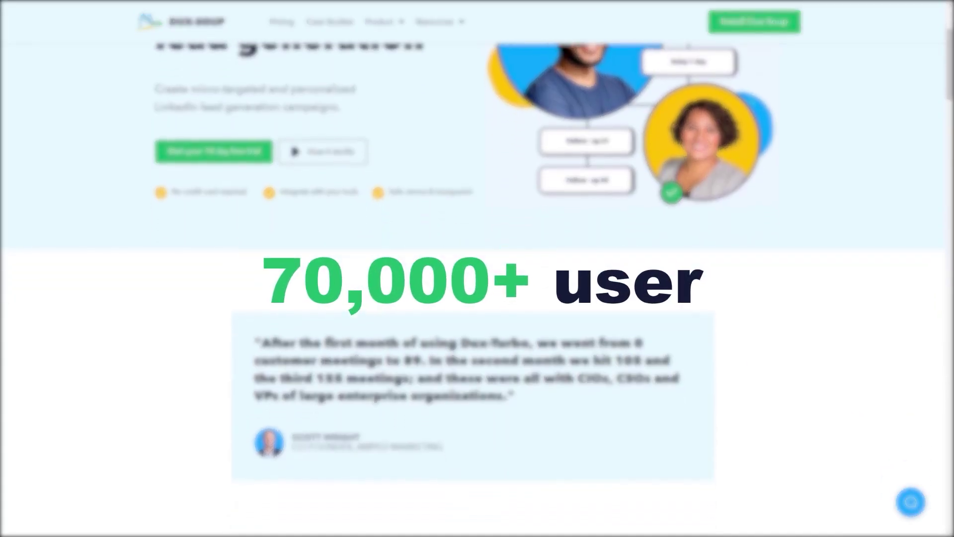
{"action": "scroll", "coordinate": [477, 268], "scroll_direction": "down", "scroll_amount": 6}
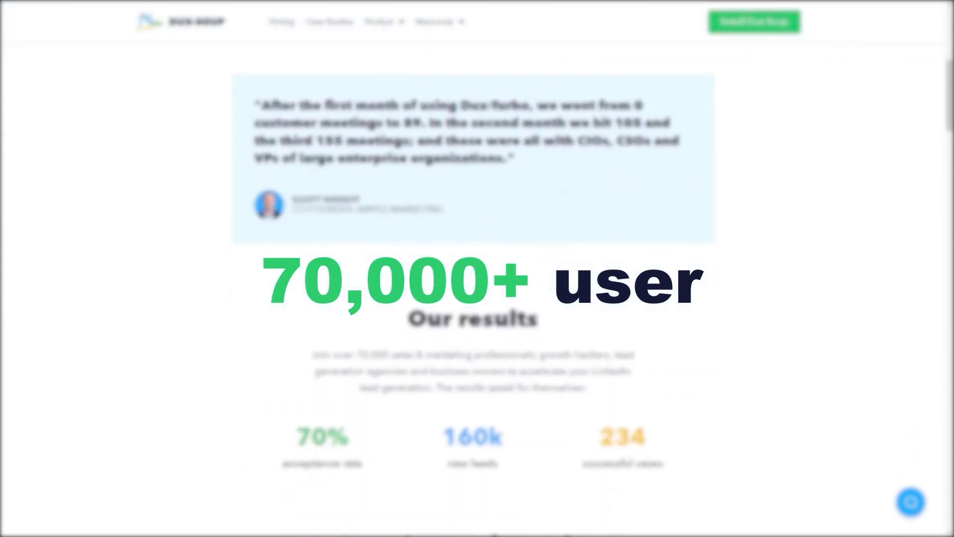
{"action": "scroll", "coordinate": [477, 268], "scroll_direction": "down", "scroll_amount": 4}
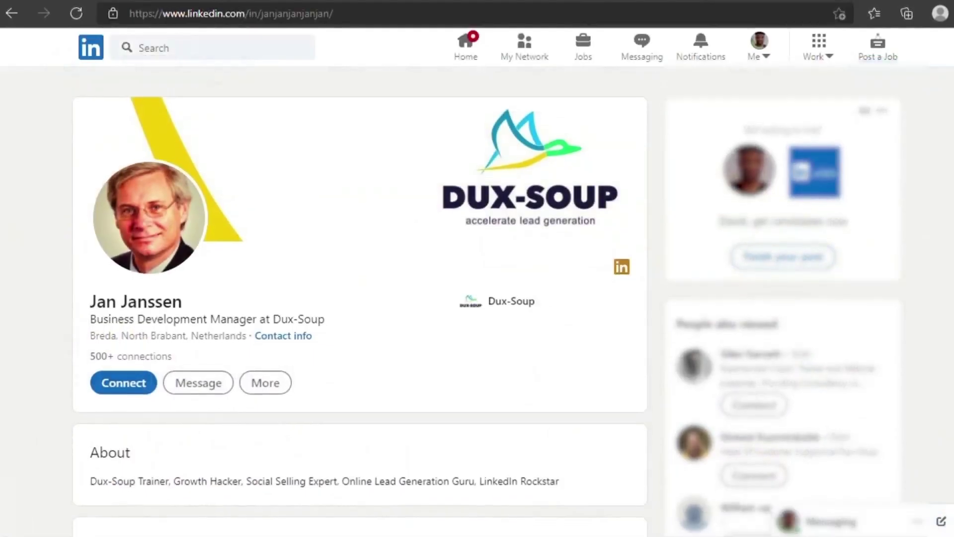
Step: Scroll the LinkedIn profile down to show its About and Activity sections
{"action": "scroll", "coordinate": [477, 298], "scroll_direction": "down", "scroll_amount": 1}
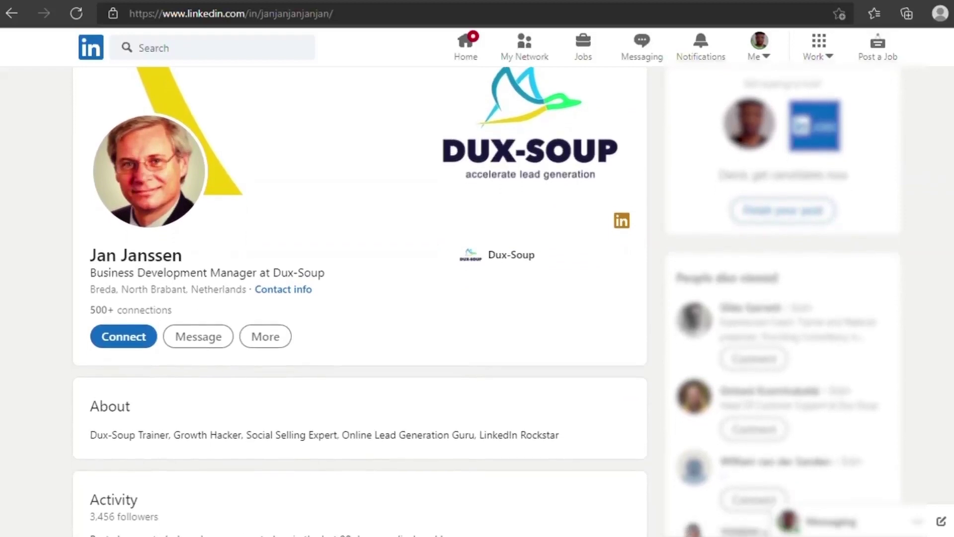
{"action": "scroll", "coordinate": [477, 298], "scroll_direction": "down", "scroll_amount": 1}
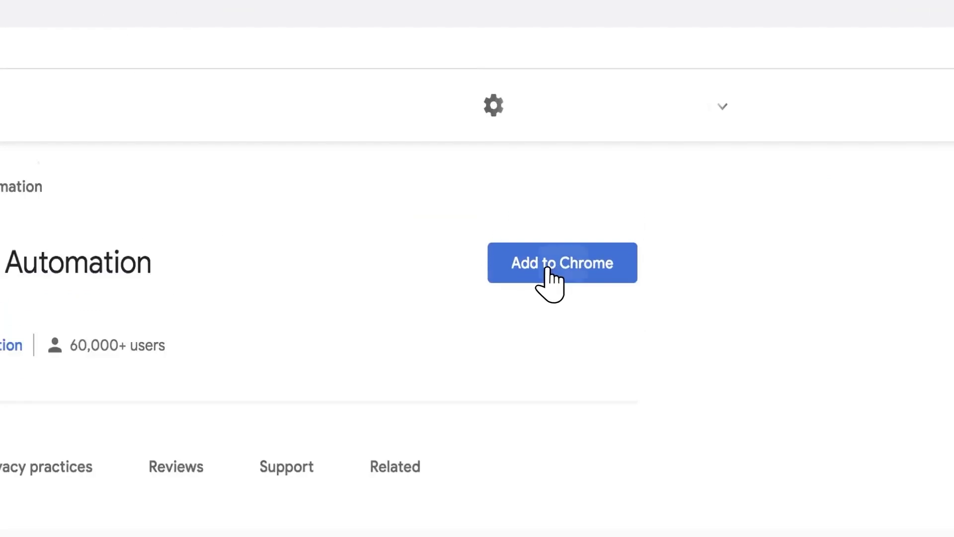
Step: Add the Dux-Soup for LinkedIn Automation extension to Chrome from its store page
{"action": "left_click", "coordinate": [549, 271]}
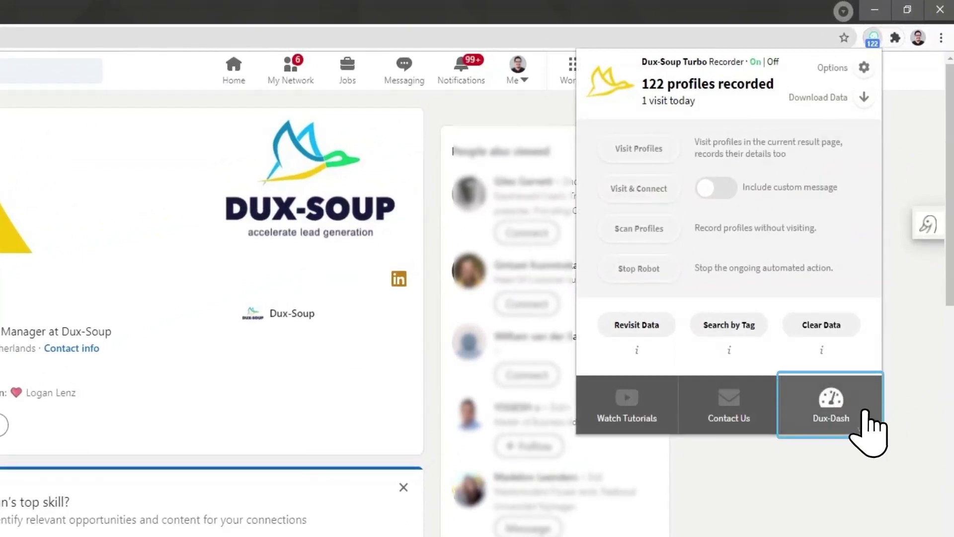
Step: Go to Dux-Dash's CRM Connections page and start adding a SharpSpring account
{"action": "left_click", "coordinate": [830, 413]}
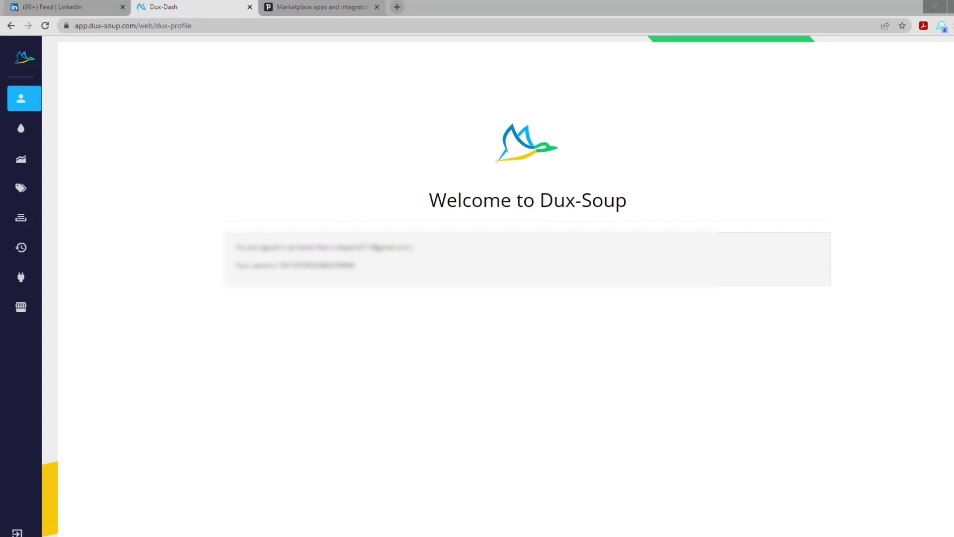
{"action": "mouse_move", "coordinate": [70, 127]}
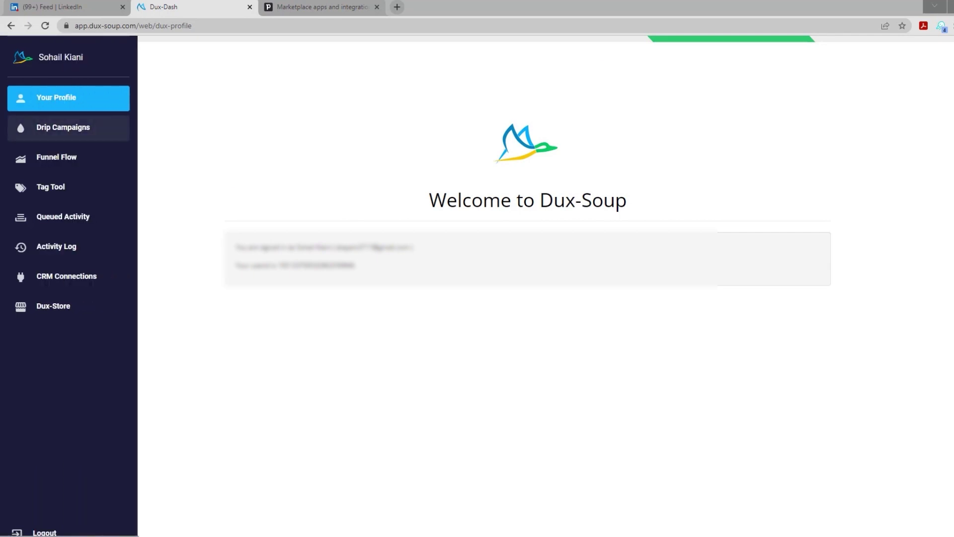
{"action": "left_click", "coordinate": [65, 277]}
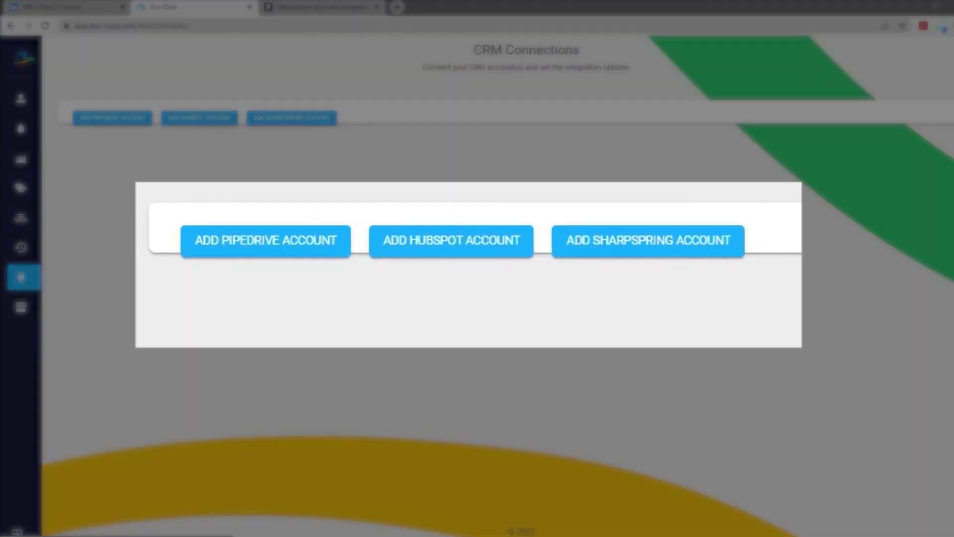
{"action": "left_click", "coordinate": [611, 246]}
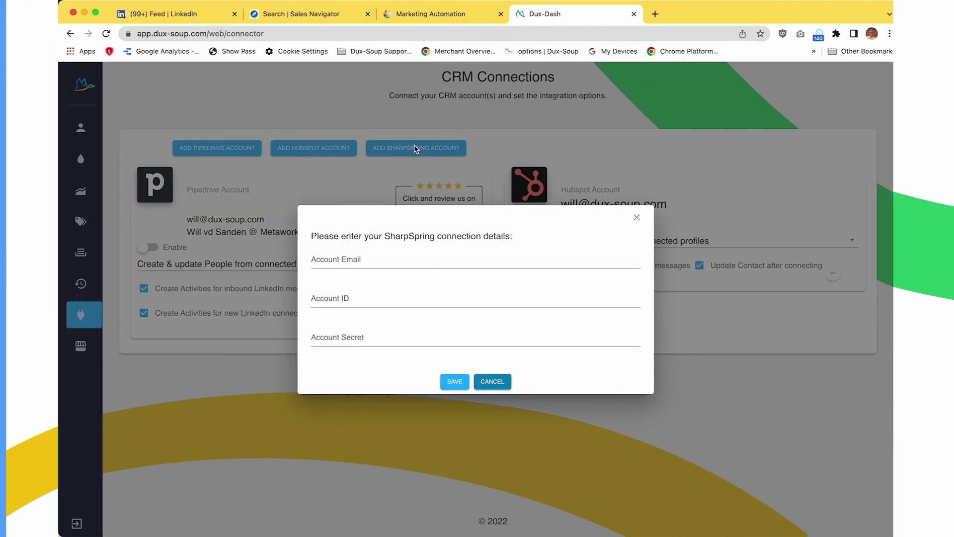
Step: Enter the SharpSpring account e-mail and copy the Account ID from SharpSpring's Public API settings
{"action": "left_click", "coordinate": [324, 255]}
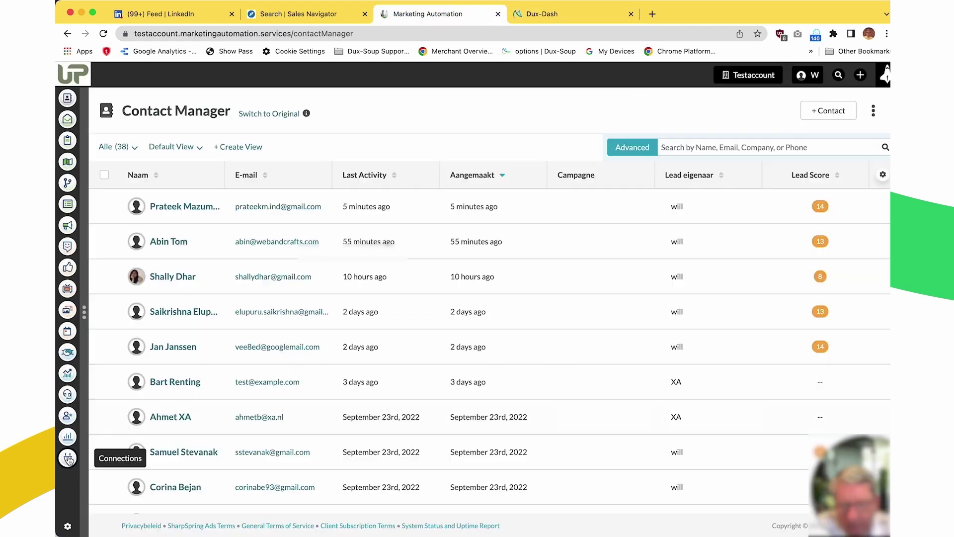
{"action": "left_click", "coordinate": [69, 460]}
{"action": "left_click", "coordinate": [208, 262]}
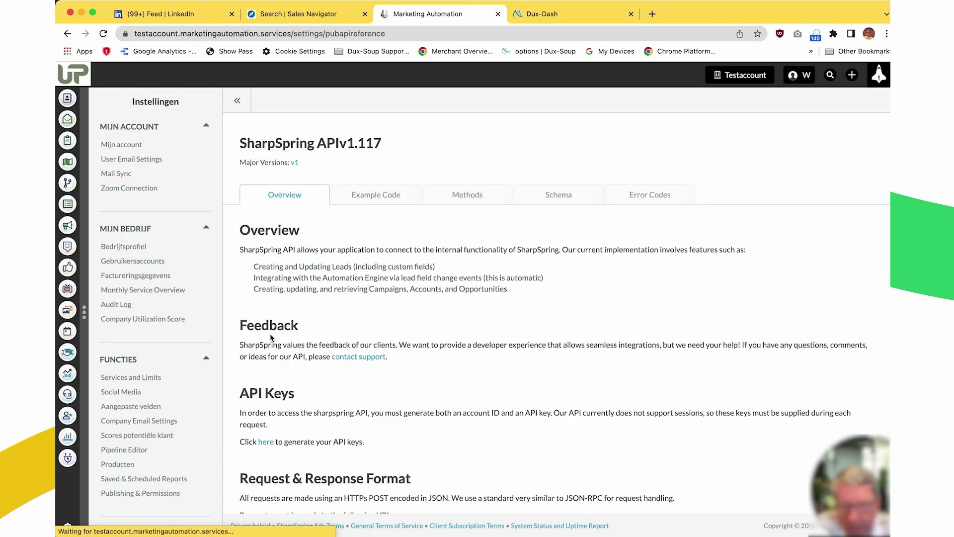
{"action": "double_click", "coordinate": [318, 233]}
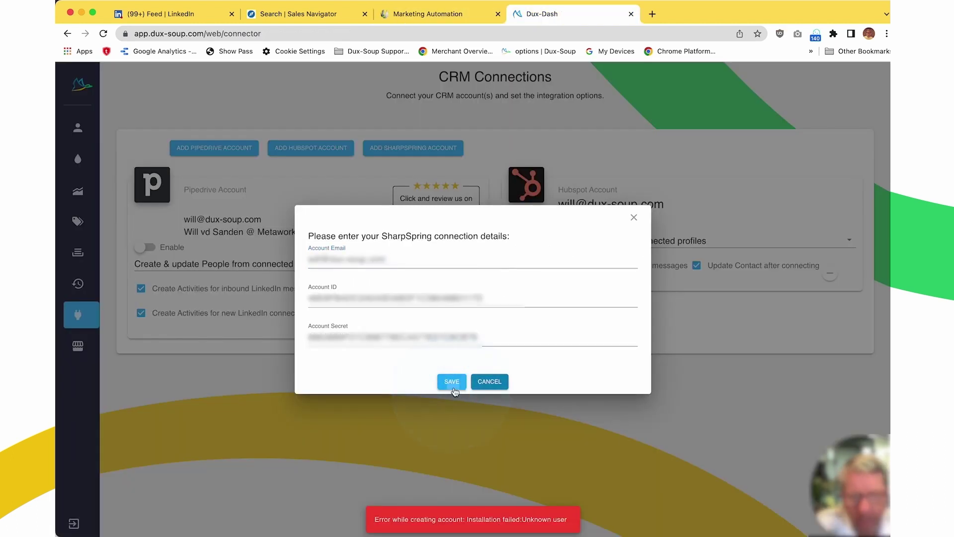
Step: Save the SharpSpring connection, enable the SharpSpring card, and show its contact-sync choices
{"action": "left_click", "coordinate": [452, 387]}
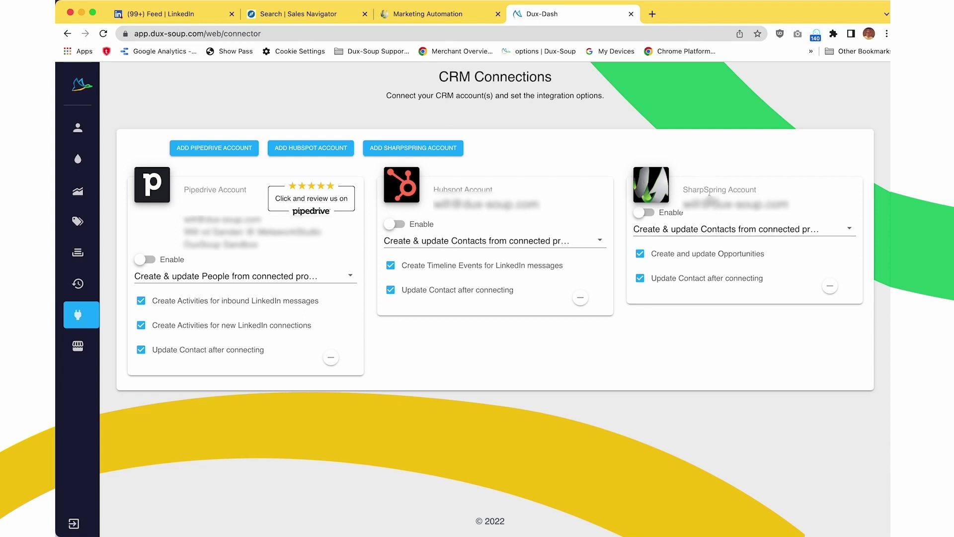
{"action": "left_click", "coordinate": [641, 213]}
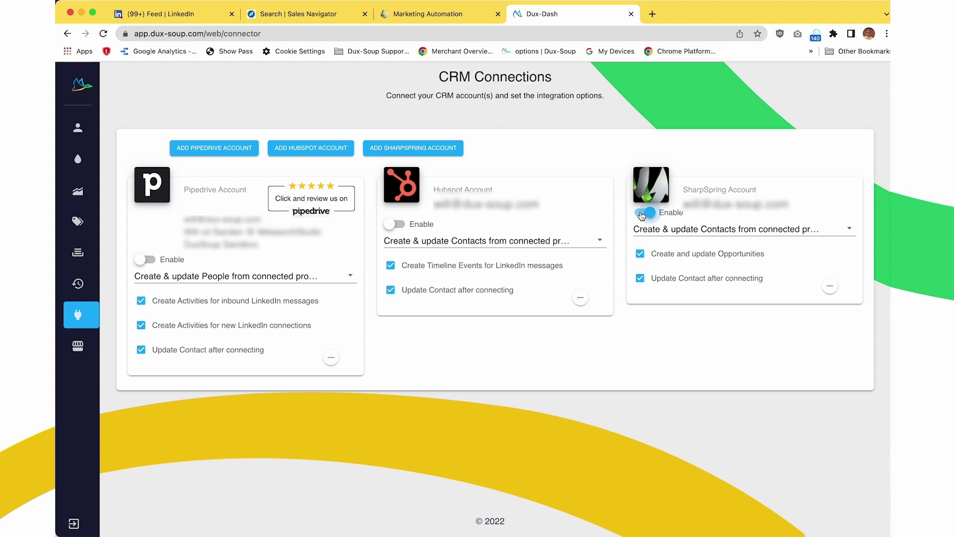
{"action": "left_click", "coordinate": [741, 229]}
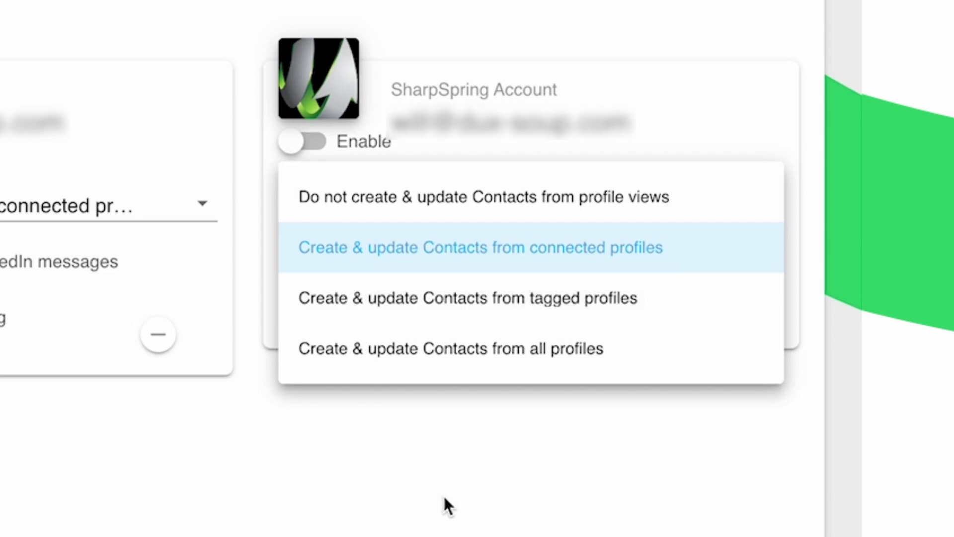
Step: Choose 'Create & update Contacts from connected profiles', and enable Opportunities and post-connect contact updates
{"action": "left_click", "coordinate": [443, 494]}
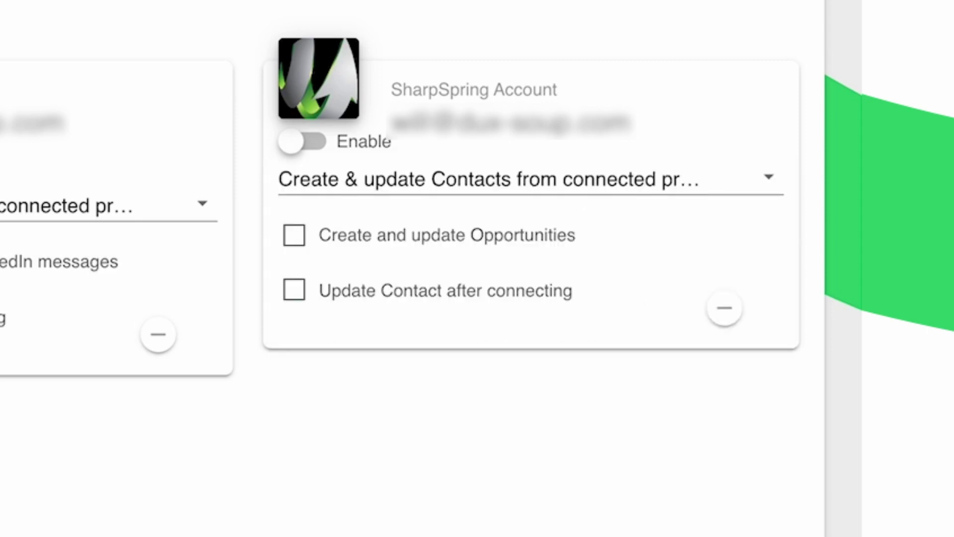
{"action": "left_click", "coordinate": [294, 234]}
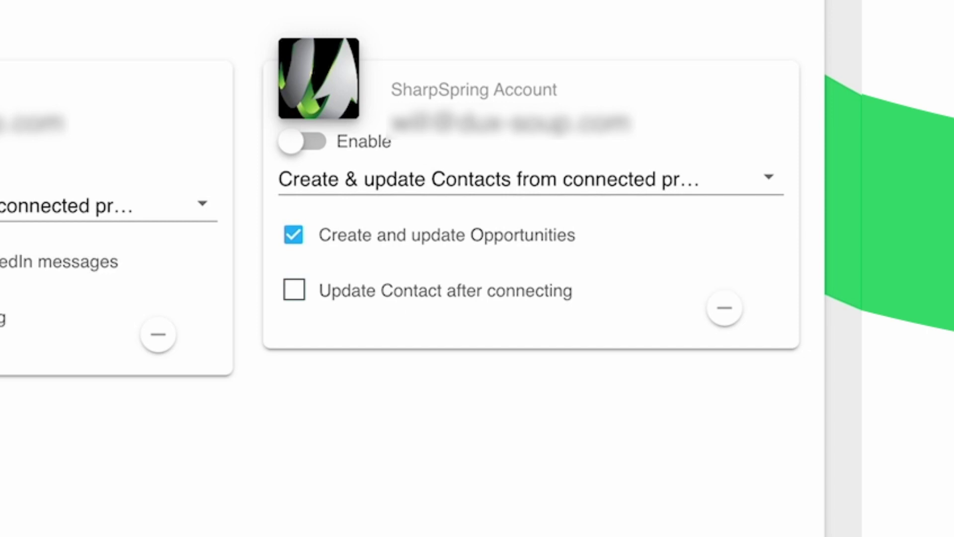
{"action": "left_click", "coordinate": [294, 289]}
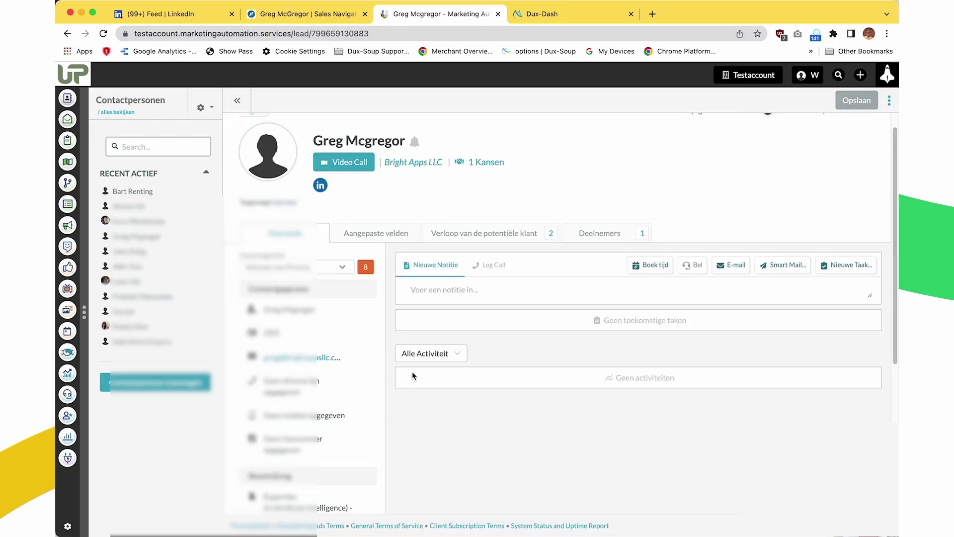
Step: Scroll the Bright Apps LLC lead's Overzicht panel and expand its Beschrijving with 'Zie meer'
{"action": "scroll", "coordinate": [444, 413], "scroll_direction": "down", "scroll_amount": 1}
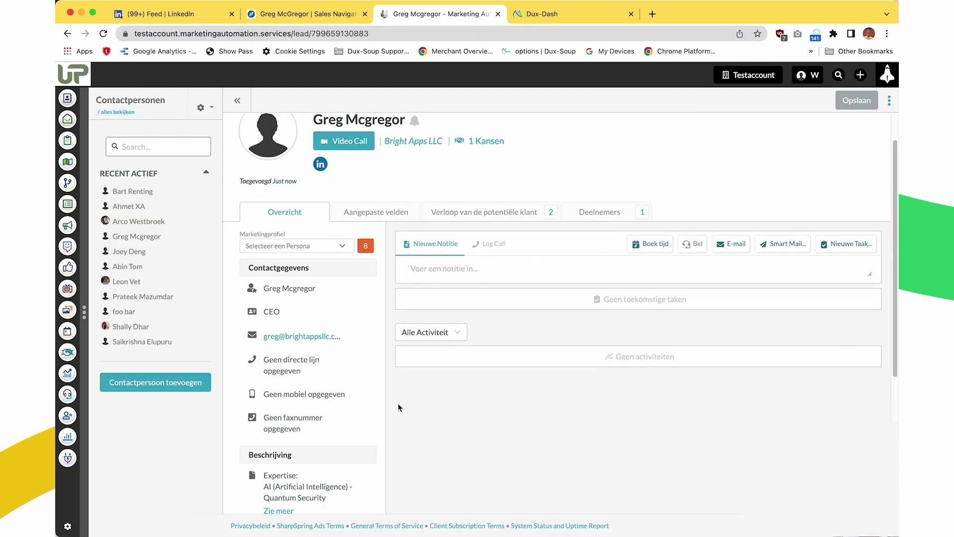
{"action": "scroll", "coordinate": [398, 404], "scroll_direction": "down", "scroll_amount": 1}
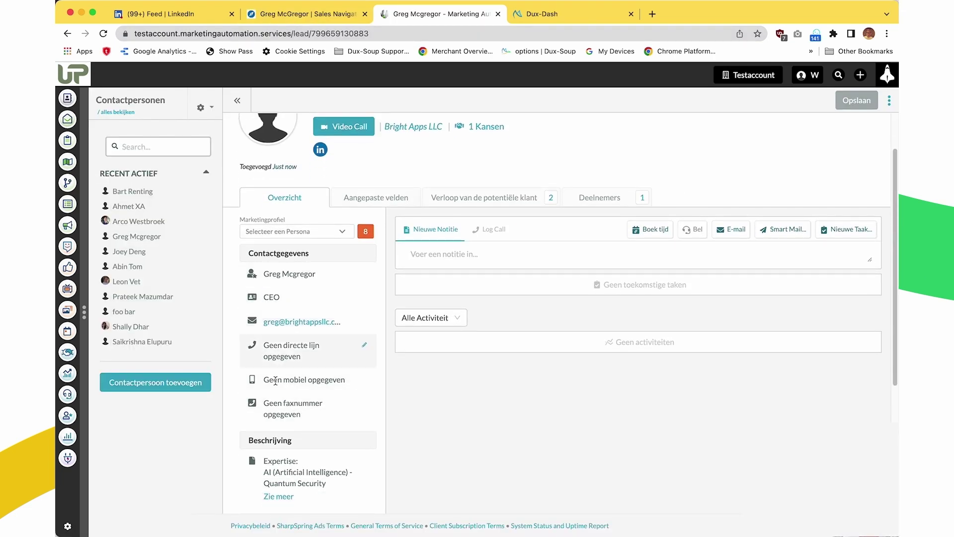
{"action": "scroll", "coordinate": [326, 321], "scroll_direction": "down", "scroll_amount": 3}
{"action": "scroll", "coordinate": [326, 319], "scroll_direction": "down", "scroll_amount": 5}
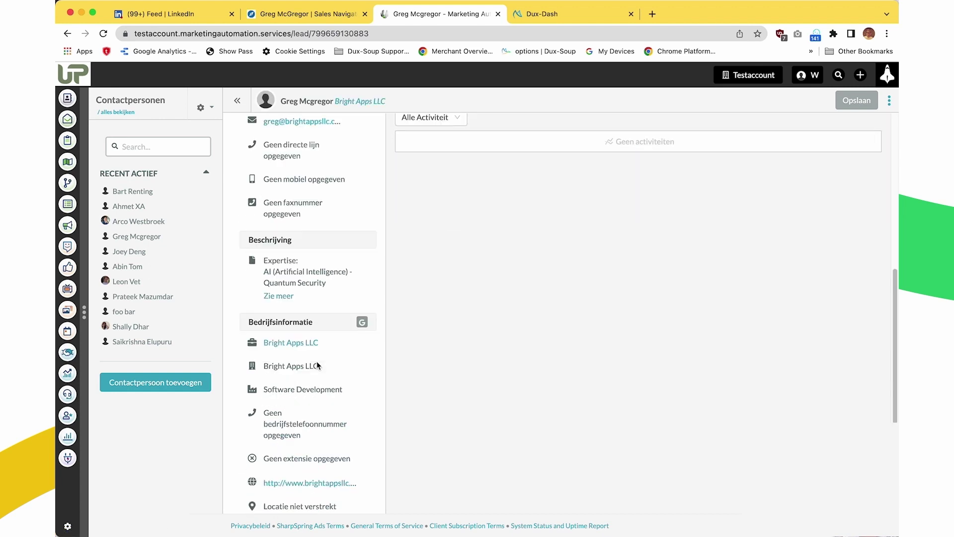
{"action": "left_click", "coordinate": [285, 297]}
{"action": "scroll", "coordinate": [282, 318], "scroll_direction": "down", "scroll_amount": 15}
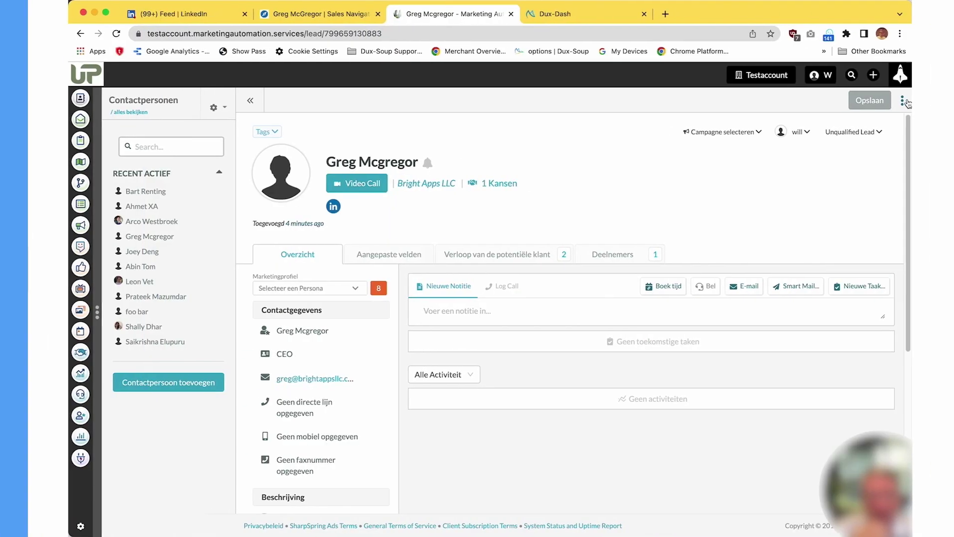
Step: Open the lead's three-dot actions menu showing Enroll Lead, Message Lead and Connect Lead
{"action": "left_click", "coordinate": [892, 102]}
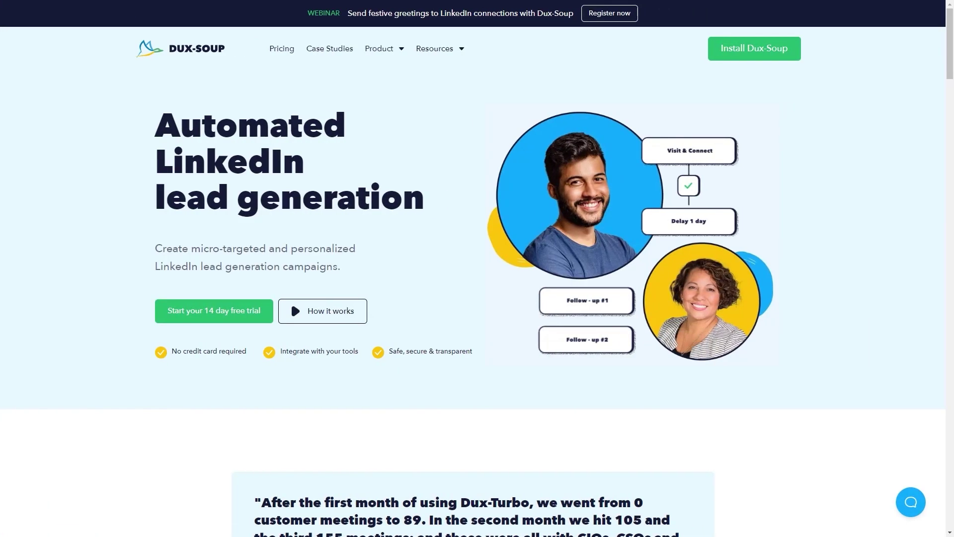
Step: Open Case Studies from the Dux-Soup site and browse the Ceros, Amped Marketing, Littoral and White rabbit stories
{"action": "scroll", "coordinate": [473, 268], "scroll_direction": "down", "scroll_amount": 4}
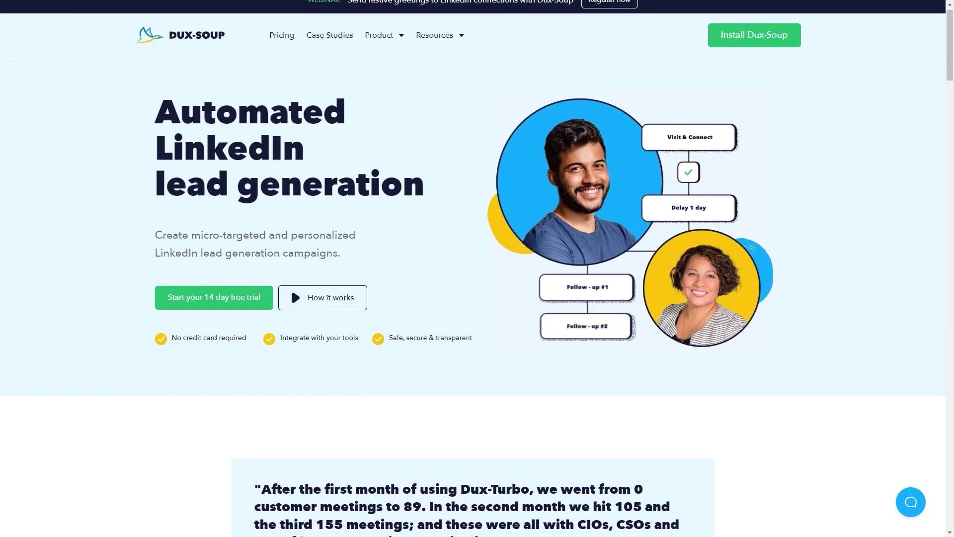
{"action": "scroll", "coordinate": [473, 269], "scroll_direction": "down", "scroll_amount": 10}
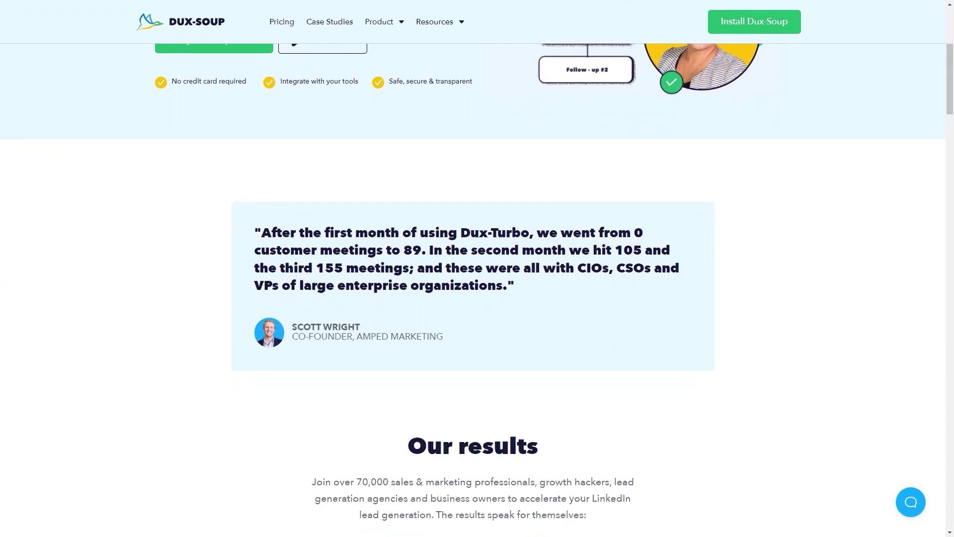
{"action": "scroll", "coordinate": [473, 269], "scroll_direction": "down", "scroll_amount": 10}
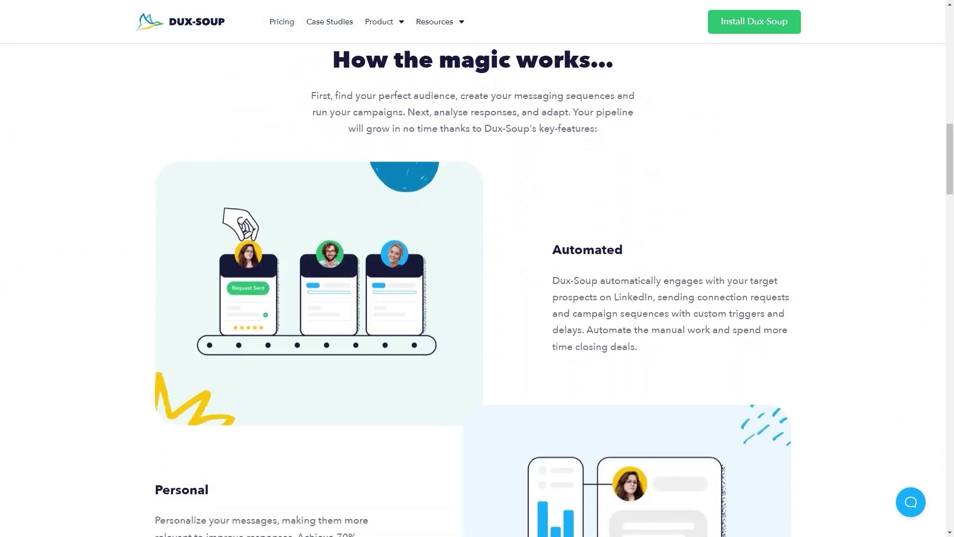
{"action": "left_click", "coordinate": [330, 21]}
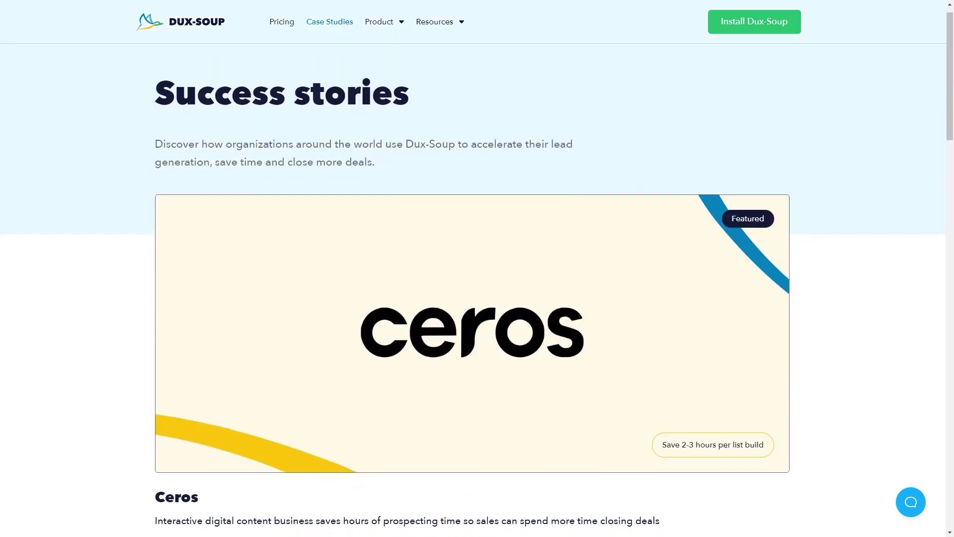
{"action": "scroll", "coordinate": [473, 268], "scroll_direction": "down", "scroll_amount": 3}
{"action": "scroll", "coordinate": [473, 269], "scroll_direction": "down", "scroll_amount": 5}
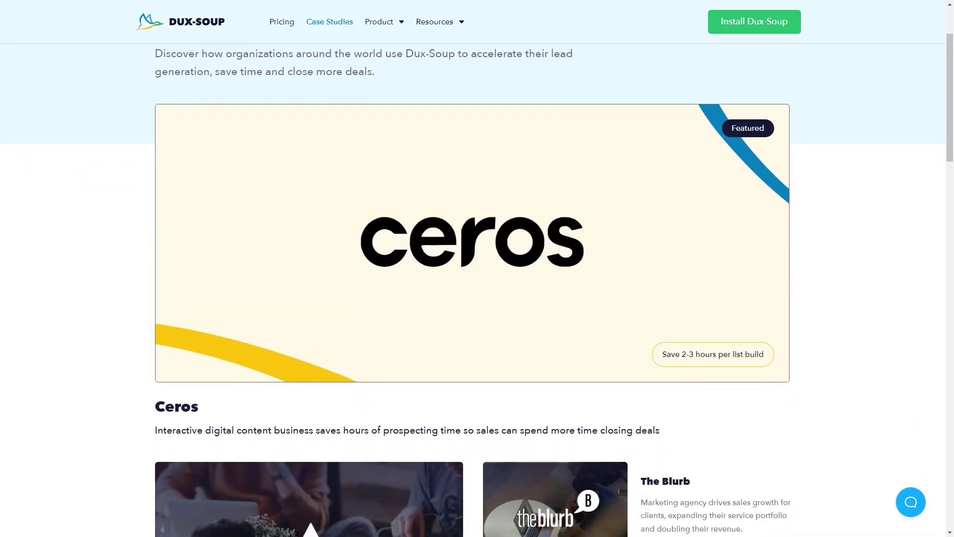
{"action": "scroll", "coordinate": [473, 268], "scroll_direction": "down", "scroll_amount": 6}
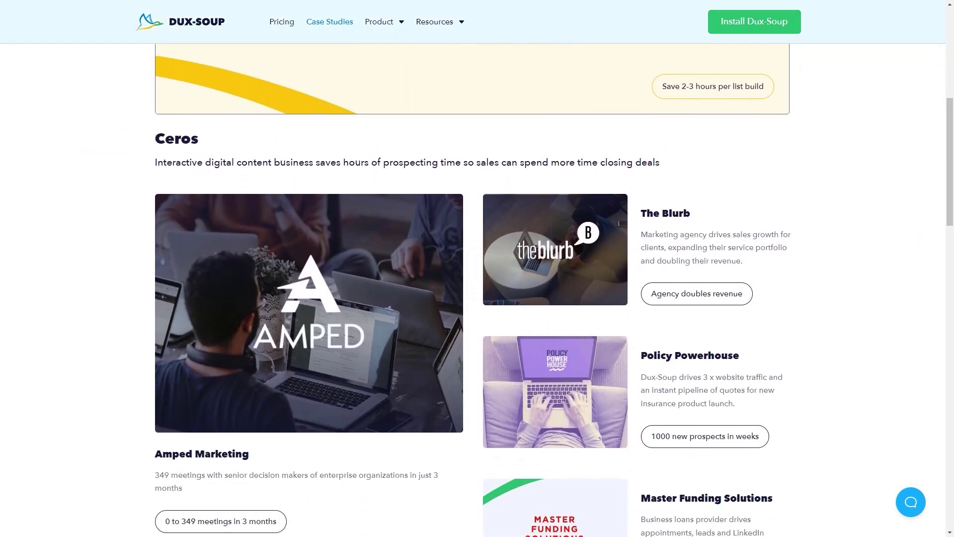
{"action": "scroll", "coordinate": [474, 268], "scroll_direction": "down", "scroll_amount": 3}
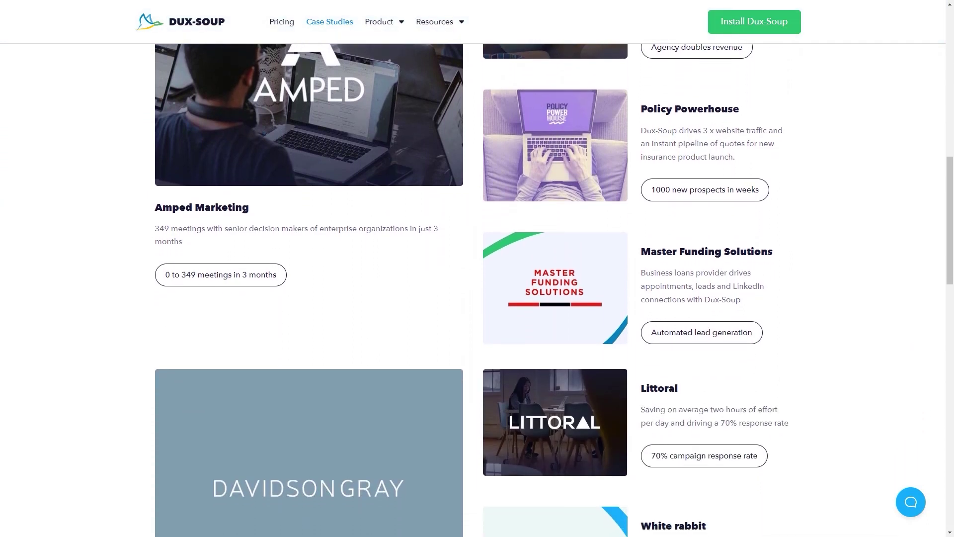
{"action": "scroll", "coordinate": [473, 268], "scroll_direction": "down", "scroll_amount": 3}
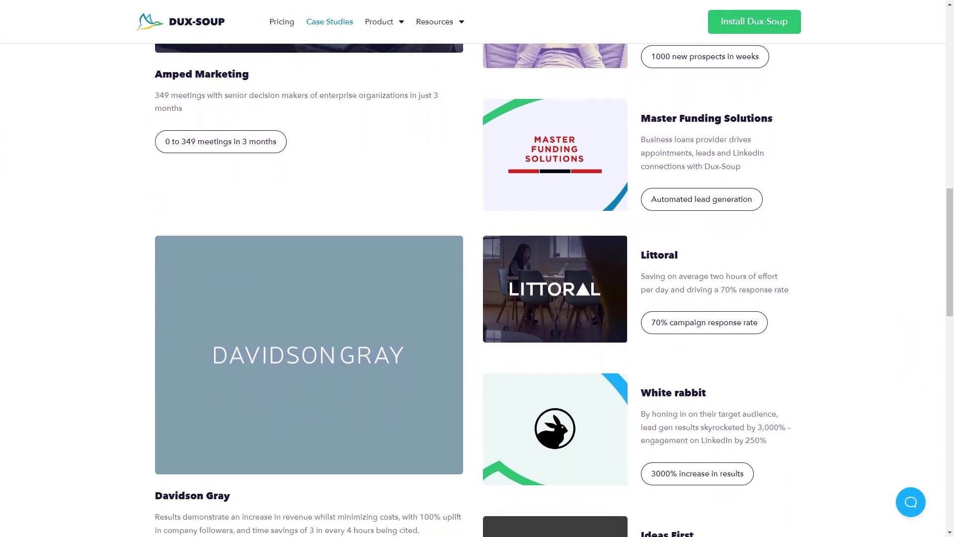